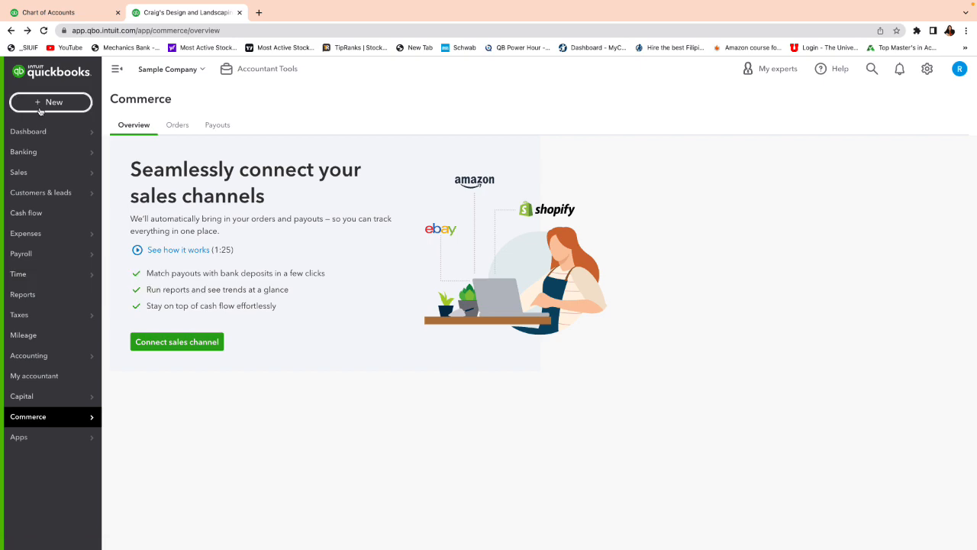
- Start a new journal entry and debit the Discounts given account for 650 on the first line
{"action": "left_click", "coordinate": [39, 108]}
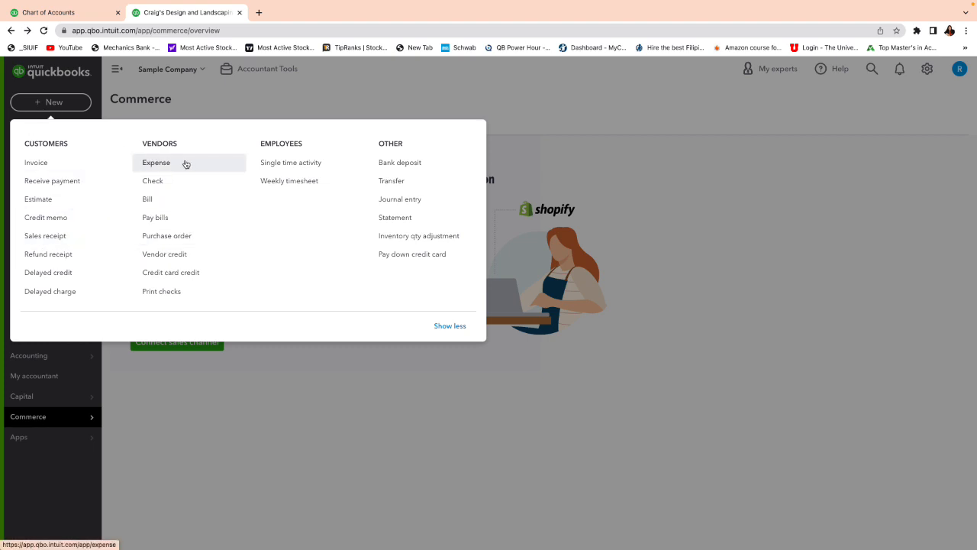
{"action": "left_click", "coordinate": [398, 205]}
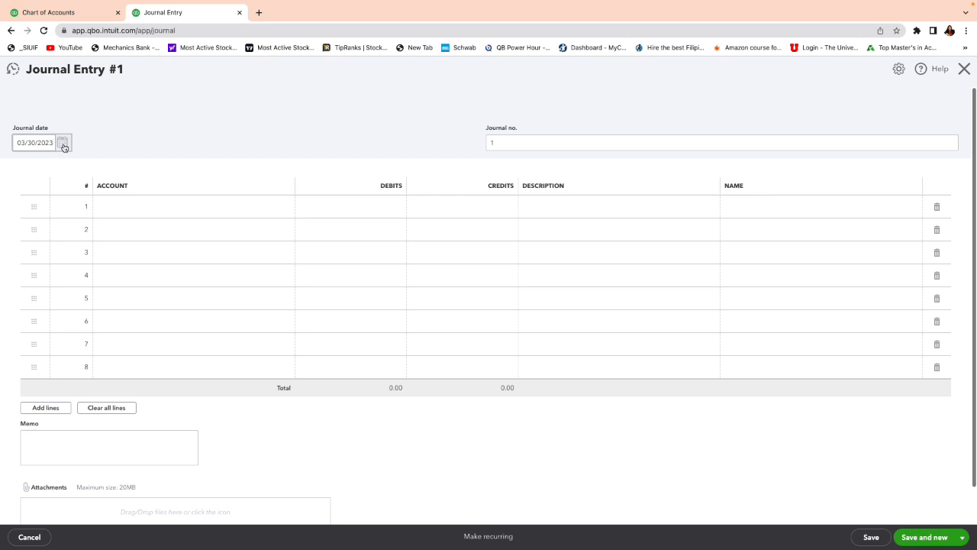
{"action": "left_click", "coordinate": [157, 217]}
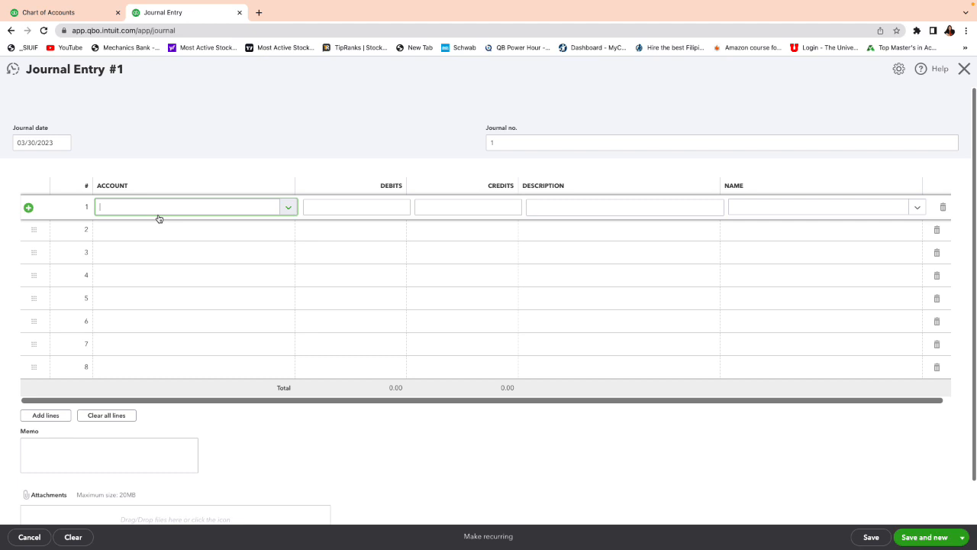
{"action": "type", "text": "discount"}
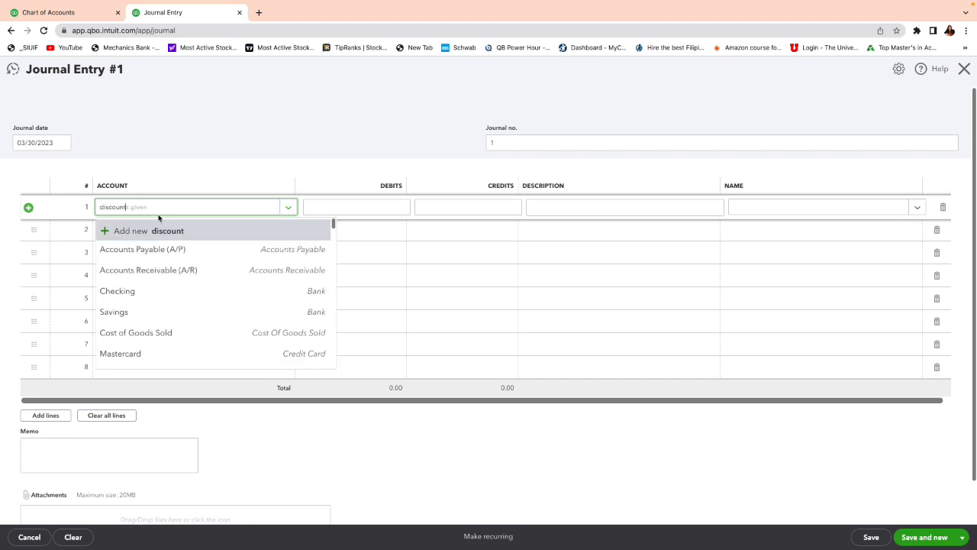
{"action": "left_click", "coordinate": [202, 256]}
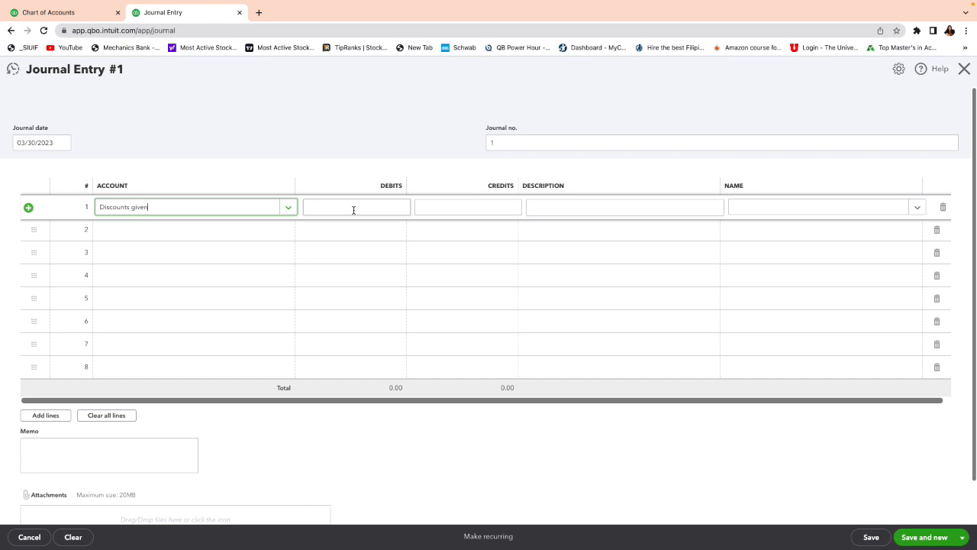
{"action": "left_click", "coordinate": [354, 209]}
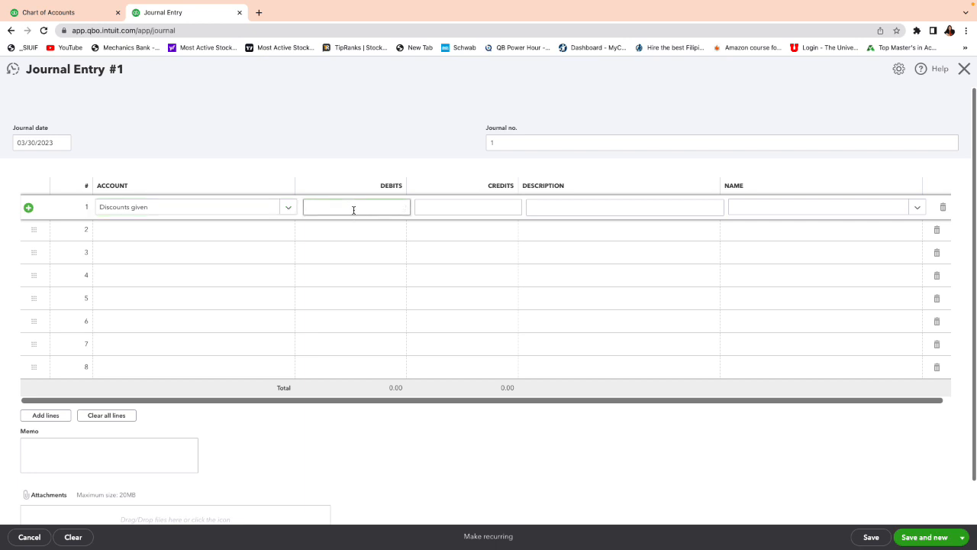
{"action": "type", "text": "650"}
- Add Sales of Product Income on the second line with a 650.00 credit
{"action": "left_click", "coordinate": [148, 234]}
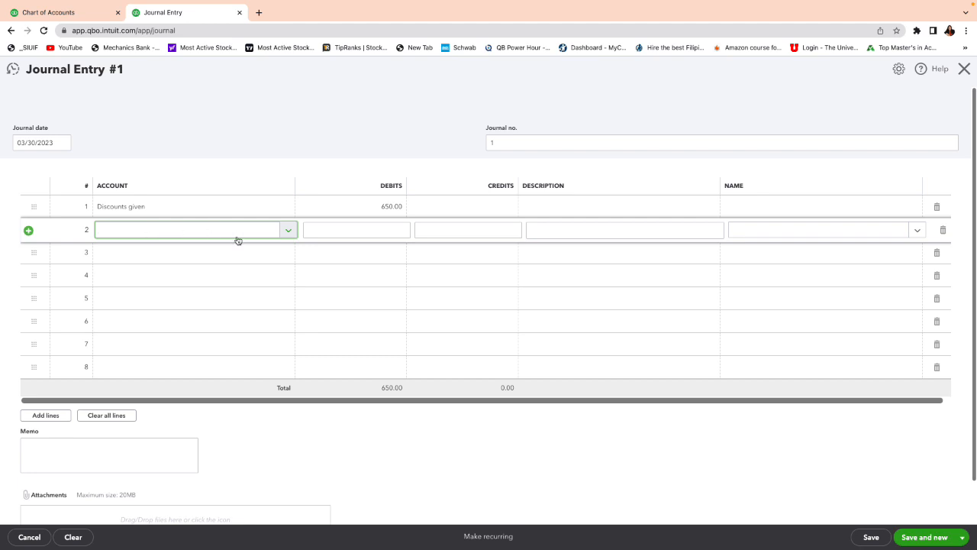
{"action": "type", "text": "sales"}
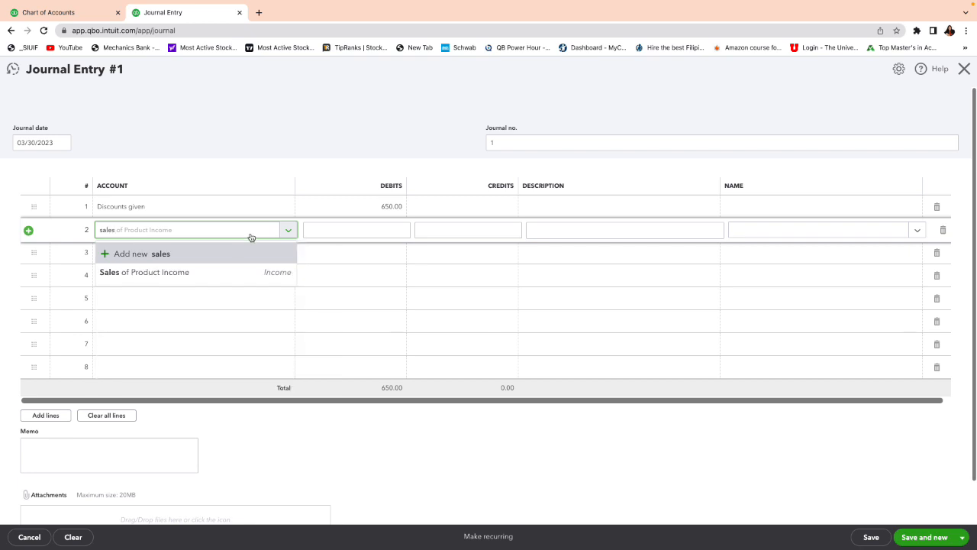
{"action": "left_click", "coordinate": [207, 275]}
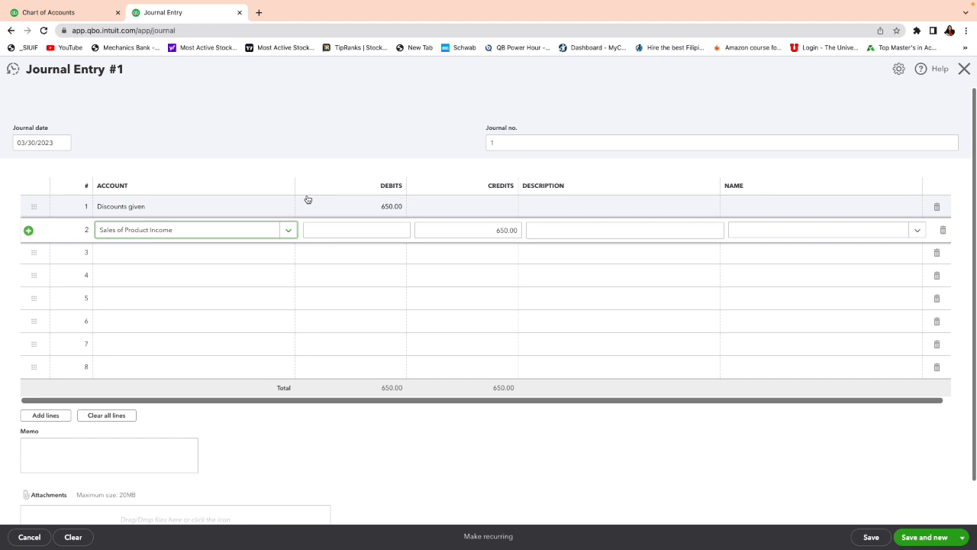
- Clear the Discounts given account and its debit amount from the first line
{"action": "left_click", "coordinate": [571, 212]}
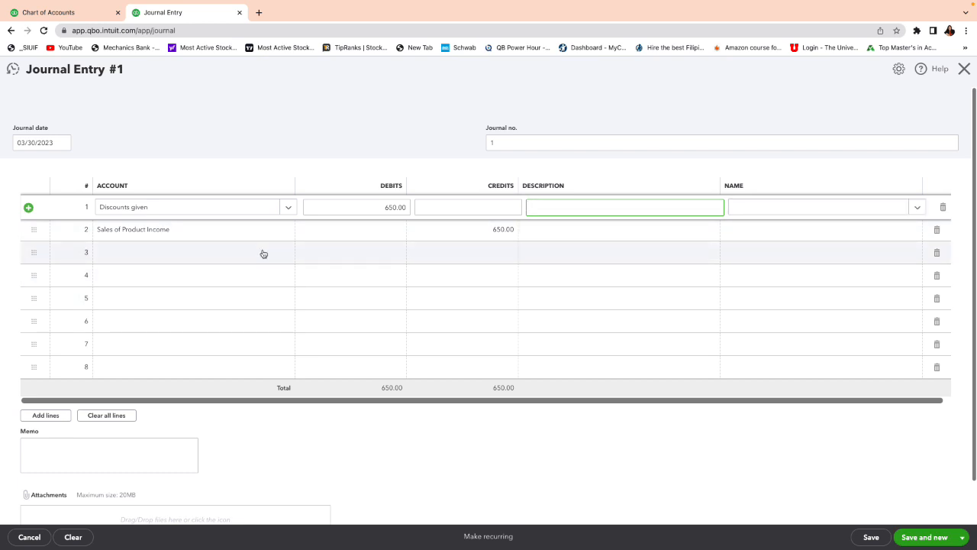
{"action": "left_click", "coordinate": [217, 209]}
{"action": "left_click_drag", "start_coordinate": [217, 209], "coordinate": [103, 192]}
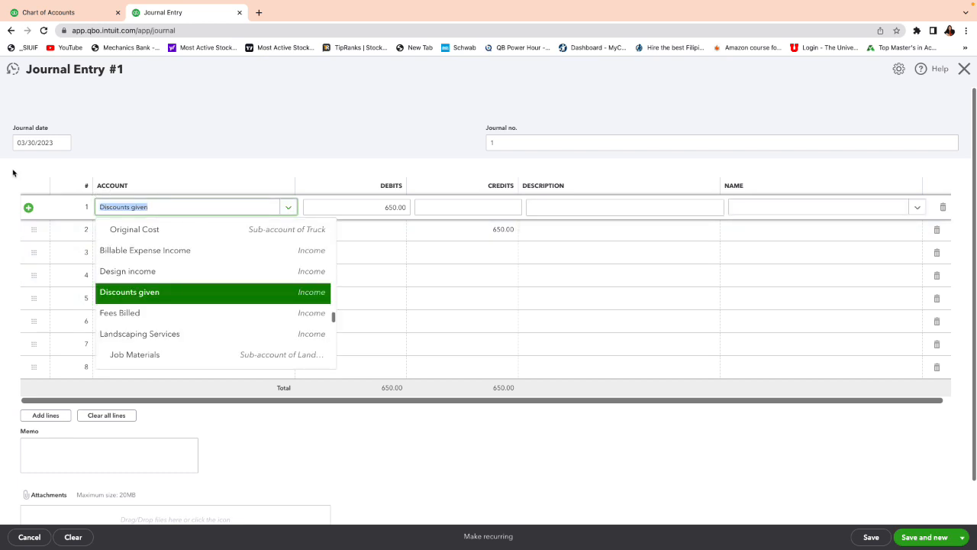
{"action": "key", "text": "BackSpace"}
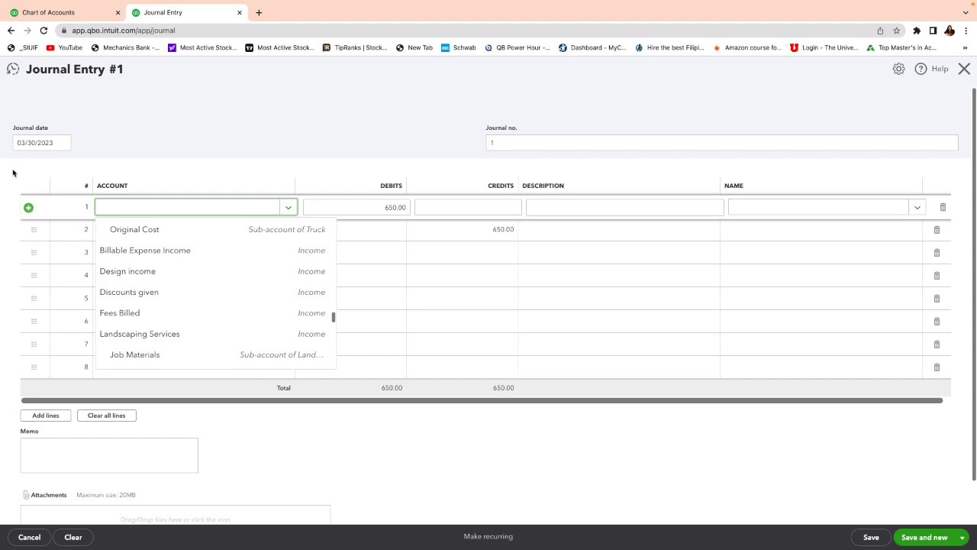
{"action": "left_click", "coordinate": [390, 208]}
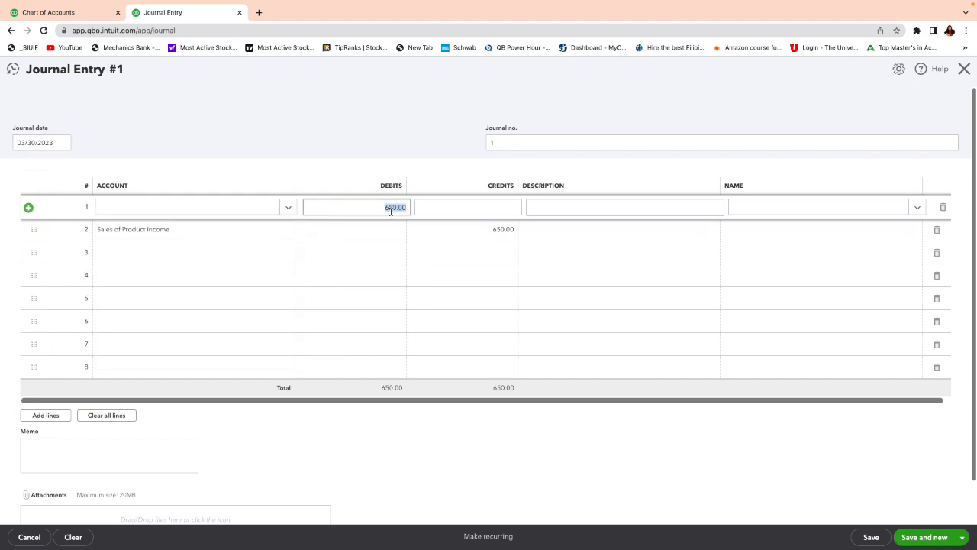
{"action": "left_click", "coordinate": [377, 210]}
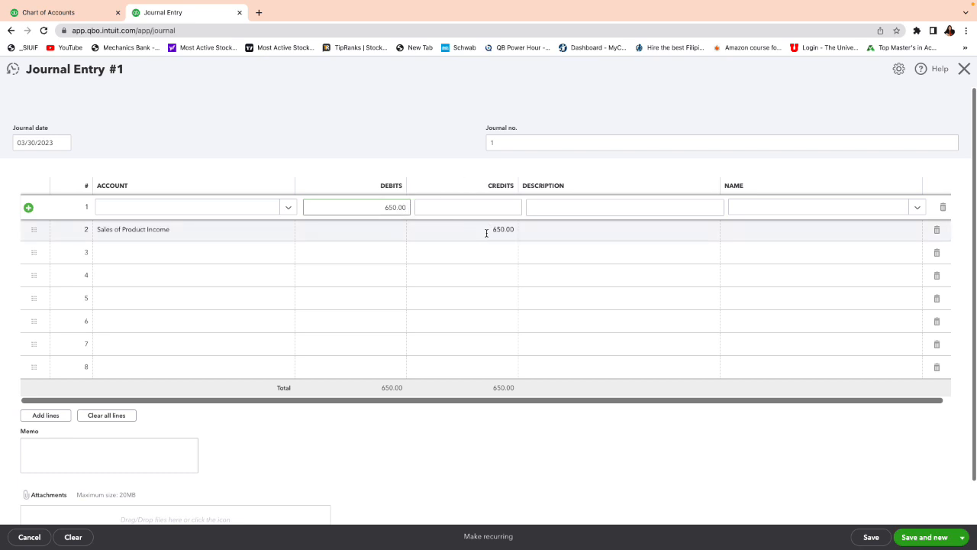
{"action": "left_click_drag", "start_coordinate": [374, 207], "coordinate": [451, 211]}
{"action": "key", "text": "BackSpace"}
- Begin adding a new account called "gift" for the first line of the journal entry
{"action": "left_click", "coordinate": [225, 208]}
{"action": "type", "text": "gift"}
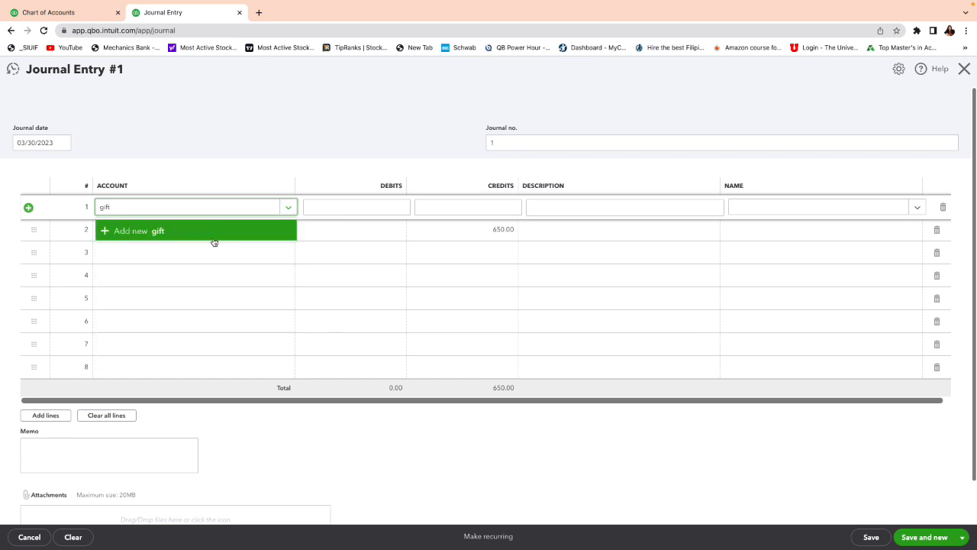
{"action": "key", "text": "BackSpace"}
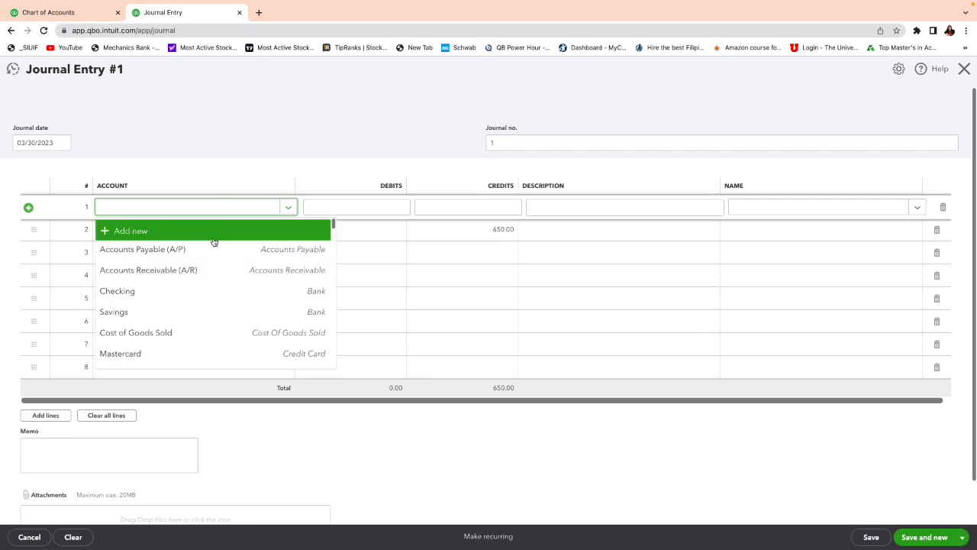
{"action": "type", "text": "gift"}
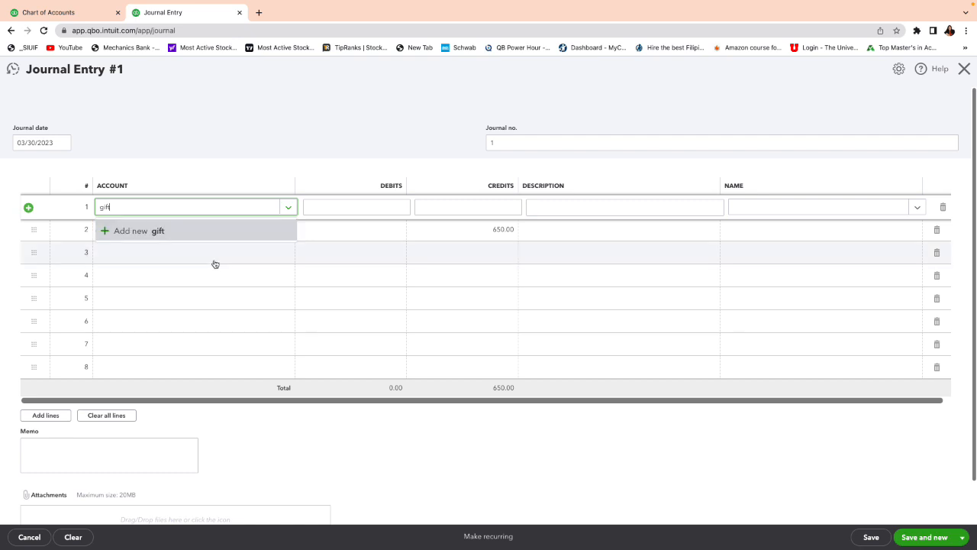
{"action": "key", "text": "BackSpace"}
{"action": "key", "text": "BackSpace"}
{"action": "key", "text": "BackSpace"}
{"action": "key", "text": "BackSpace"}
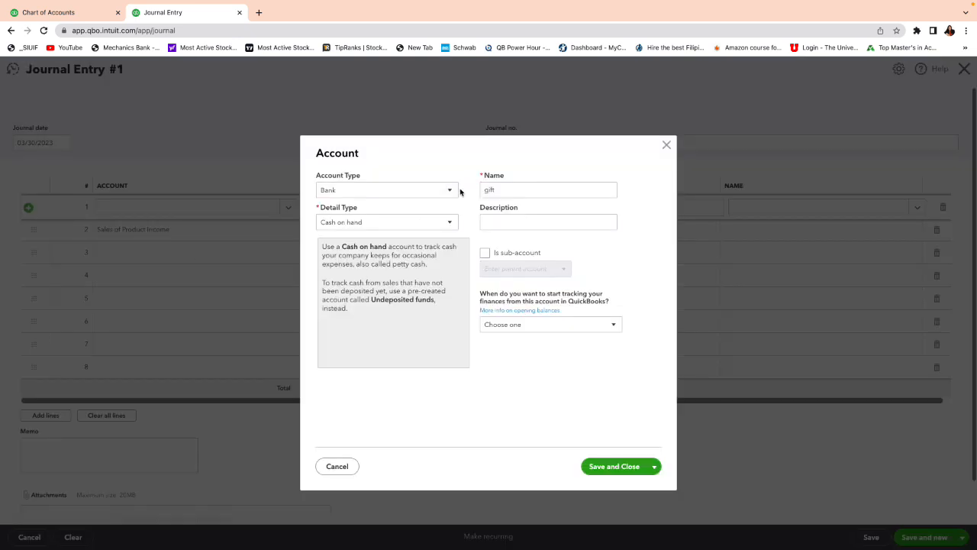
- Set both the account type and the detail type of the new account to Other Current Liabilities
{"action": "left_click", "coordinate": [456, 192]}
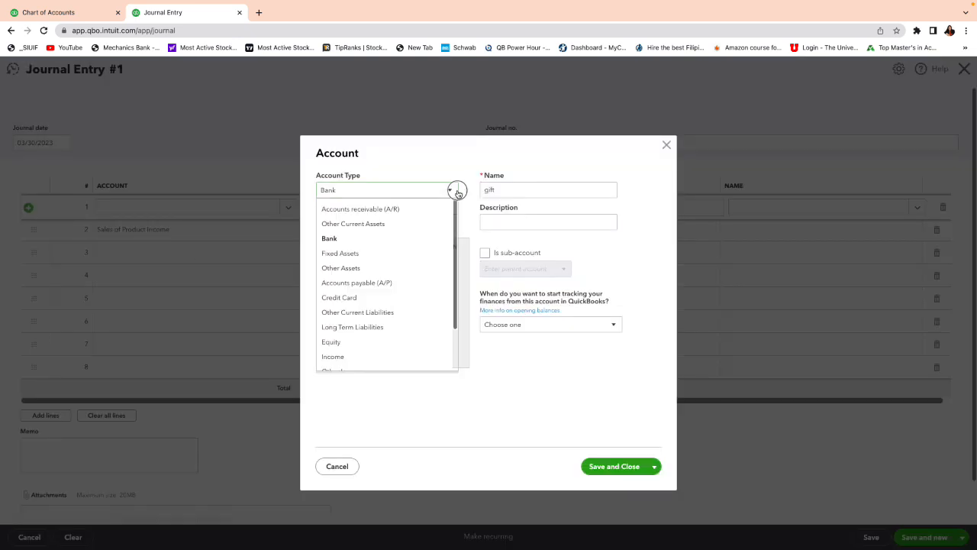
{"action": "scroll", "coordinate": [450, 324], "scroll_direction": "down", "scroll_amount": 1}
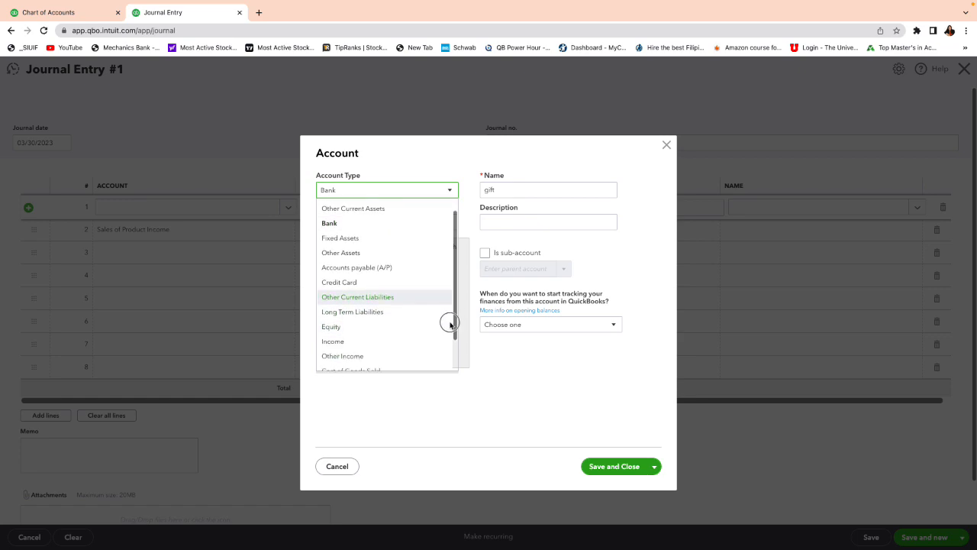
{"action": "scroll", "coordinate": [450, 323], "scroll_direction": "down", "scroll_amount": 2}
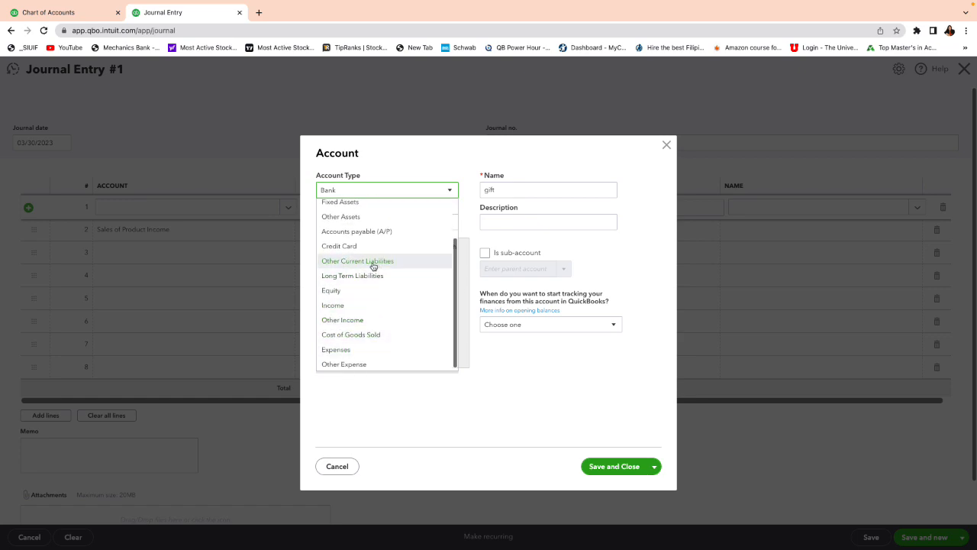
{"action": "left_click", "coordinate": [373, 265]}
{"action": "left_click", "coordinate": [449, 222]}
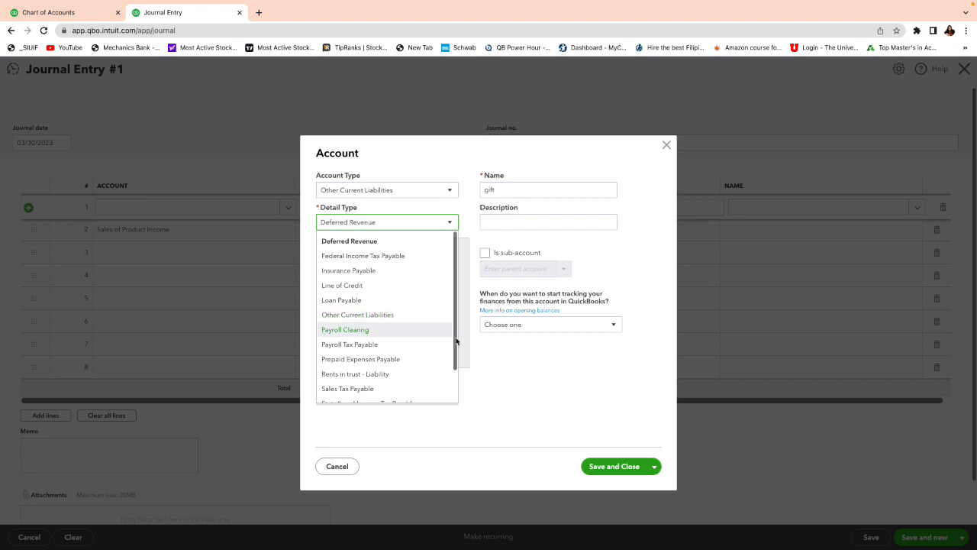
{"action": "left_click_drag", "start_coordinate": [453, 338], "coordinate": [422, 338]}
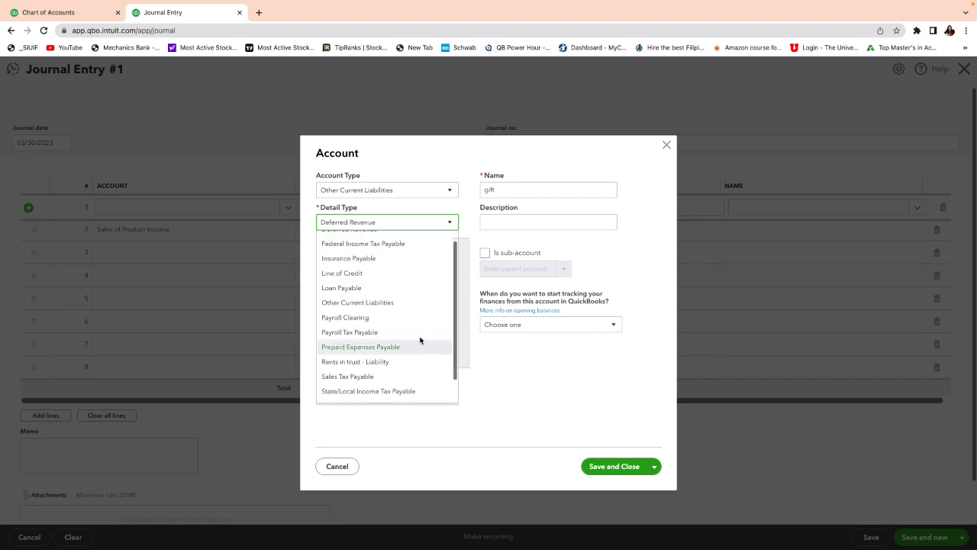
{"action": "left_click", "coordinate": [374, 303]}
- Rename the new account "Gift cards" and save it
{"action": "double_click", "coordinate": [527, 194]}
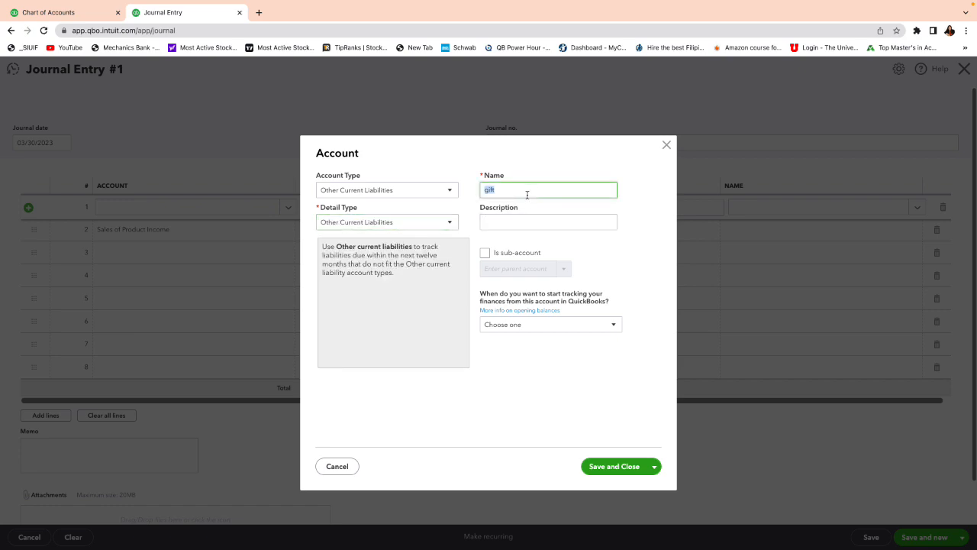
{"action": "type", "text": "Gift cards"}
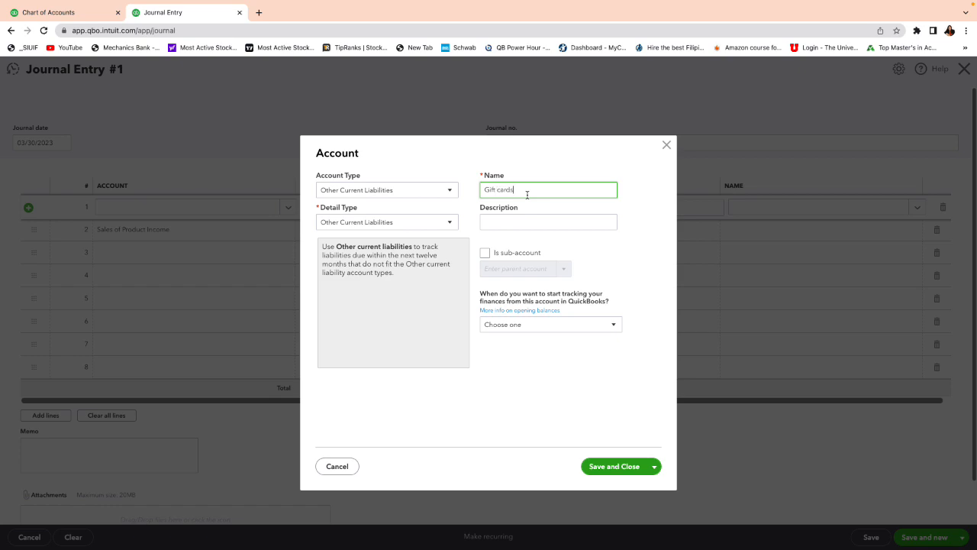
{"action": "left_click", "coordinate": [605, 471]}
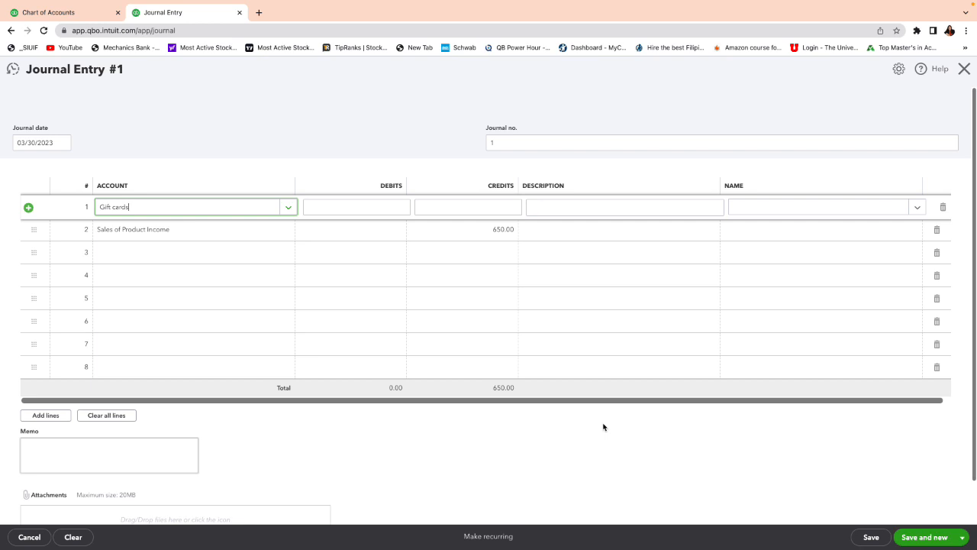
- Credit Gift cards for 1,000 and replace the Sales of Product Income credit with a 1,000 debit
{"action": "left_click", "coordinate": [495, 208]}
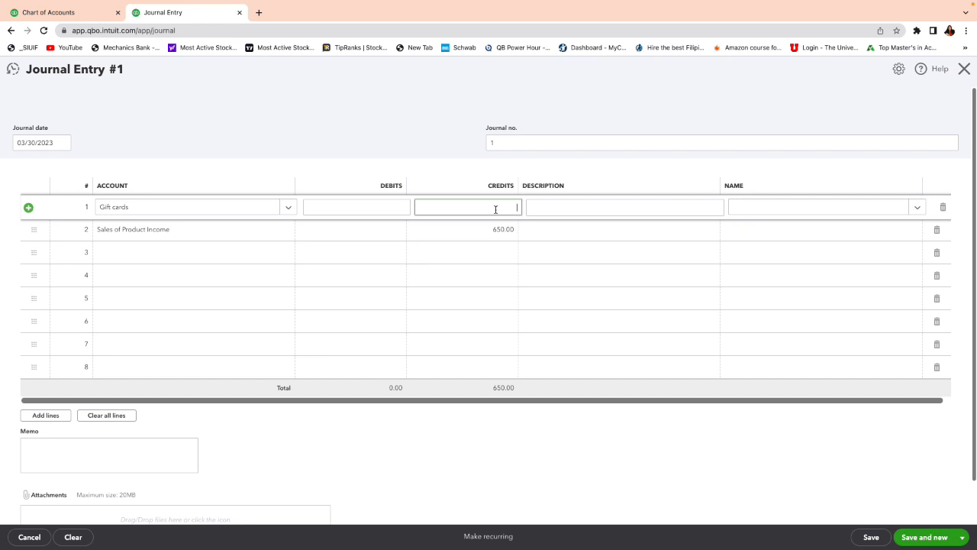
{"action": "type", "text": "1000"}
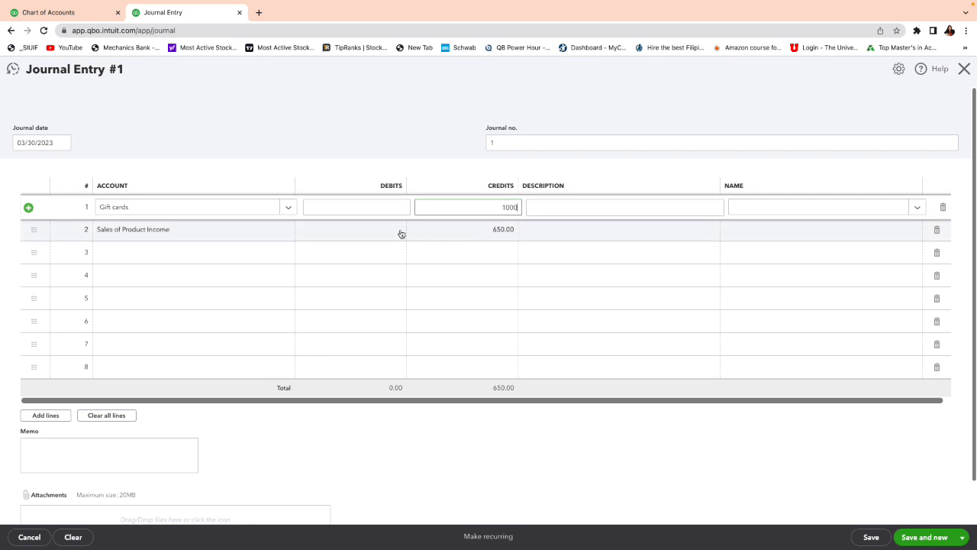
{"action": "left_click", "coordinate": [252, 236]}
{"action": "left_click", "coordinate": [449, 235]}
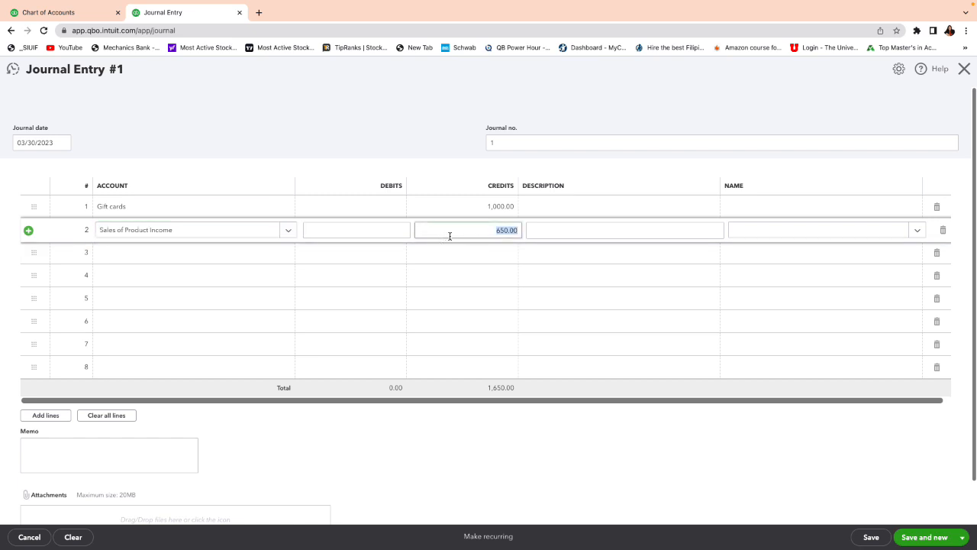
{"action": "key", "text": "BackSpace"}
{"action": "left_click", "coordinate": [370, 232]}
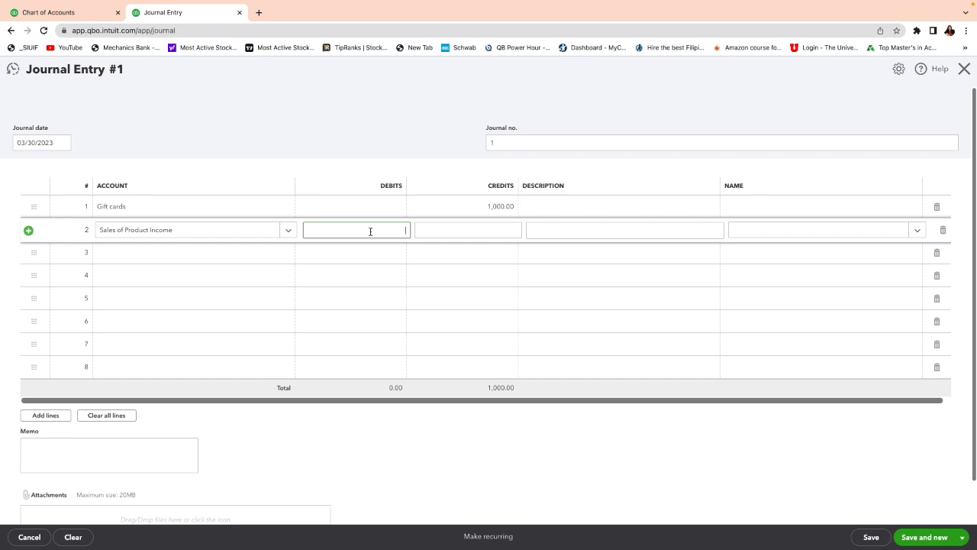
{"action": "type", "text": "000.00"}
{"action": "left_click", "coordinate": [389, 119]}
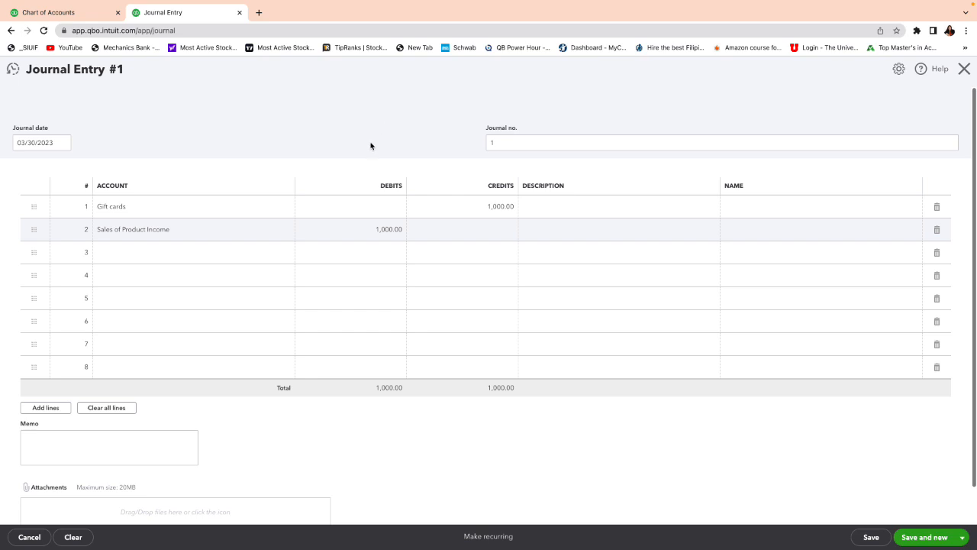
- Save the gift card journal entry and open the first line of a new entry for input
{"action": "left_click", "coordinate": [237, 210]}
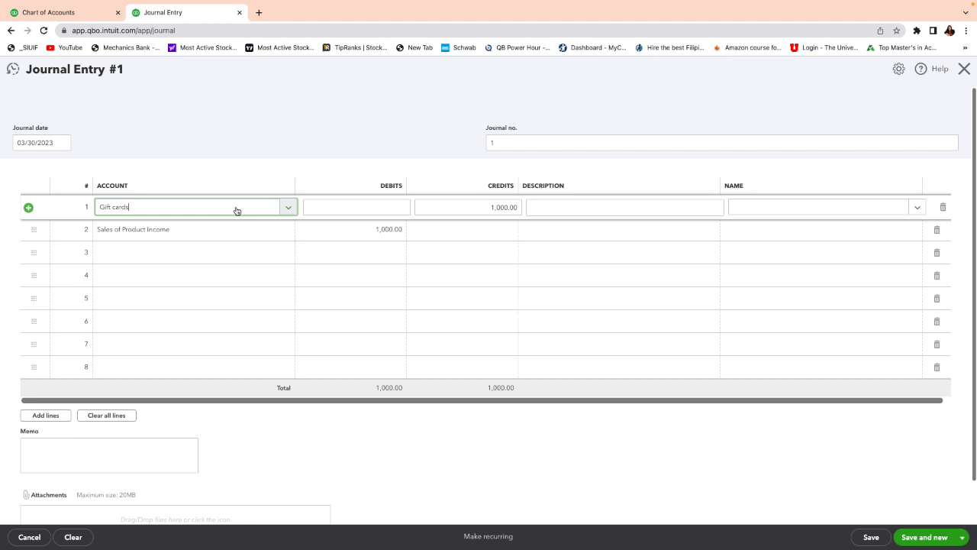
{"action": "left_click", "coordinate": [379, 207]}
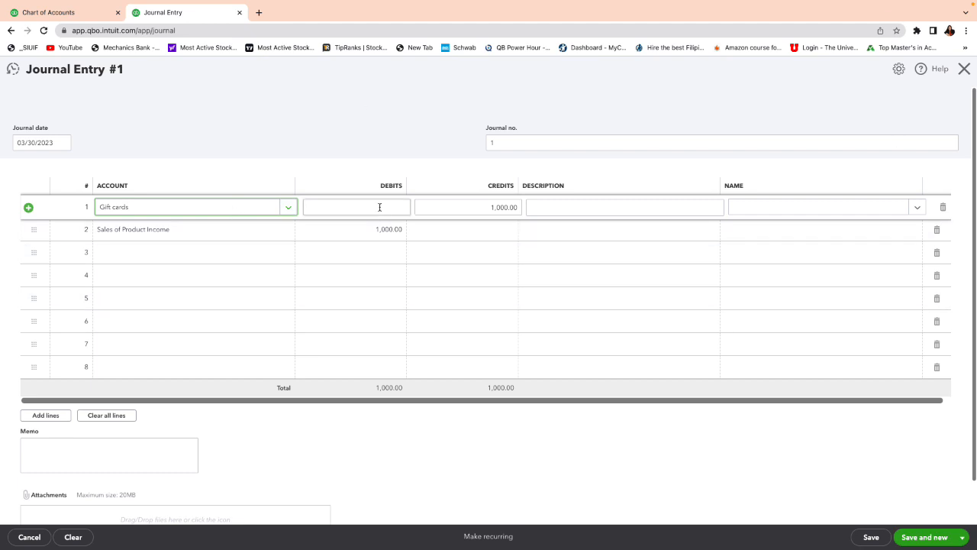
{"action": "left_click", "coordinate": [924, 538]}
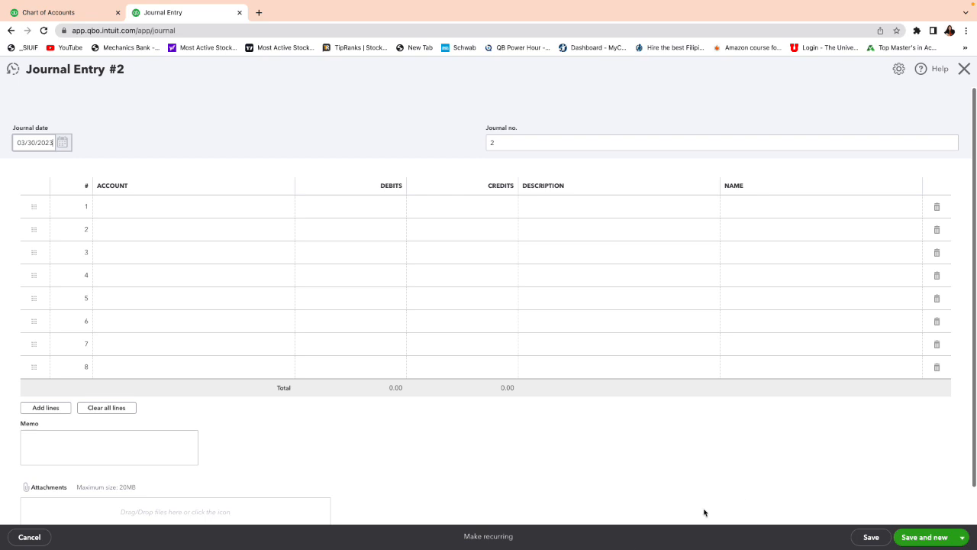
{"action": "left_click", "coordinate": [231, 213]}
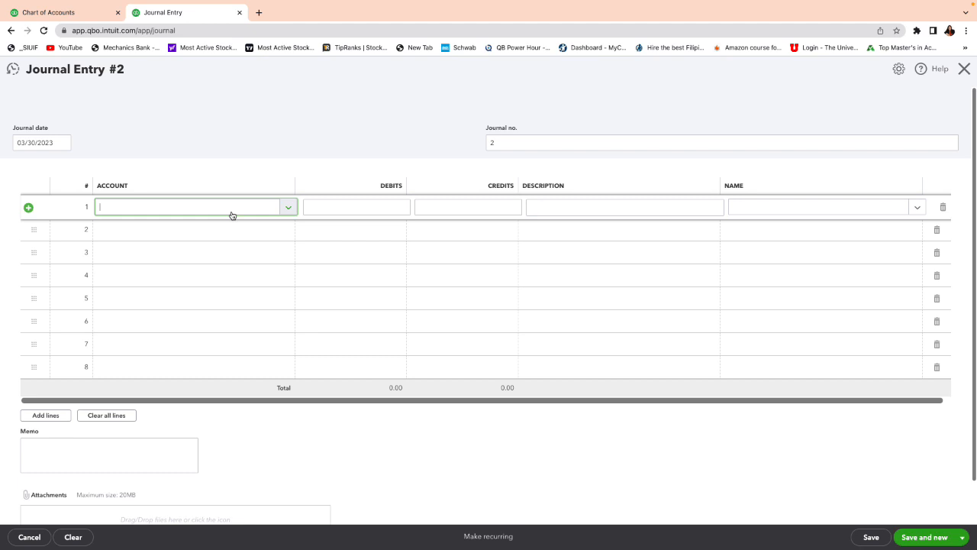
- Debit the Depreciation other expense account for 1,000.00 on the first line of the journal entry
{"action": "type", "text": "depre"}
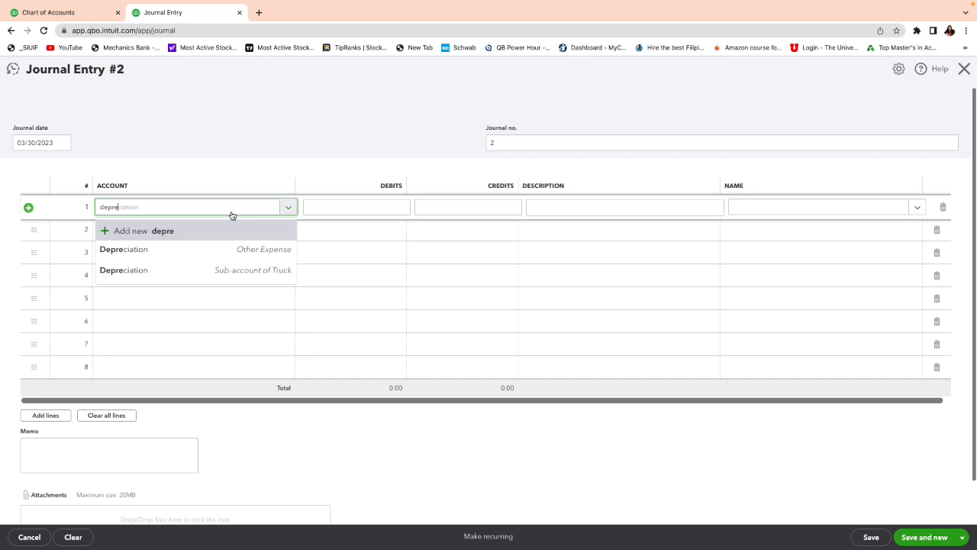
{"action": "left_click", "coordinate": [212, 252]}
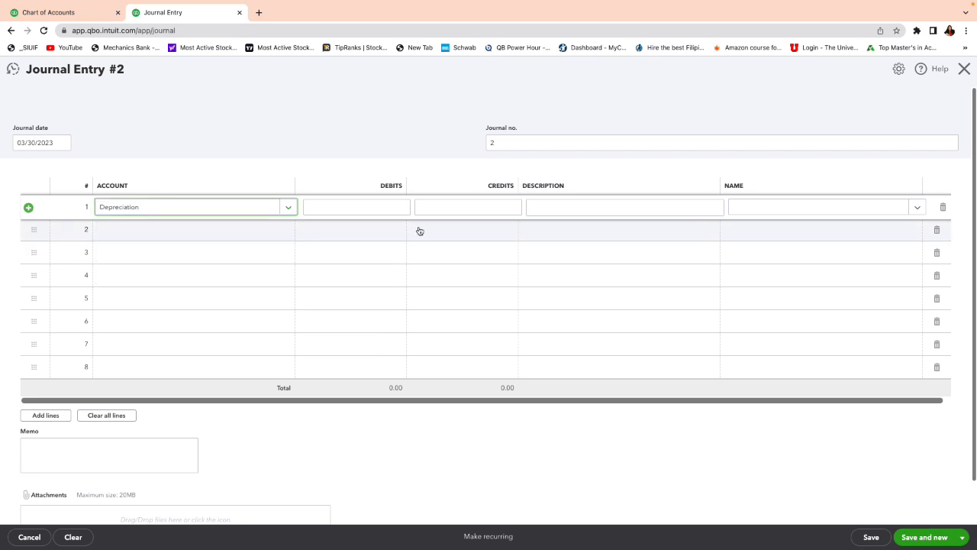
{"action": "left_click", "coordinate": [337, 207]}
{"action": "left_click", "coordinate": [337, 206]}
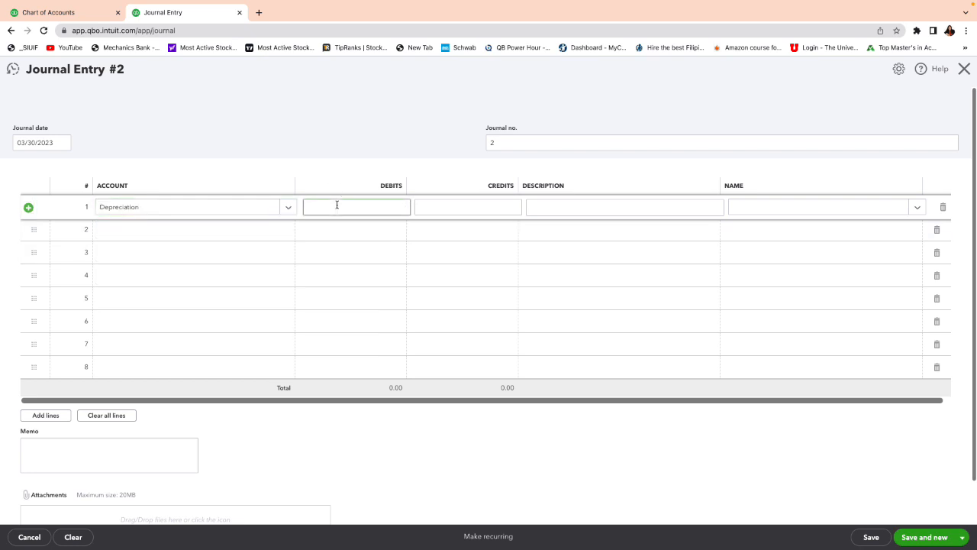
{"action": "type", "text": "1000.00"}
- Assign the Truck fixed asset account to the second line as the 1,000.00 credit
{"action": "left_click", "coordinate": [214, 236]}
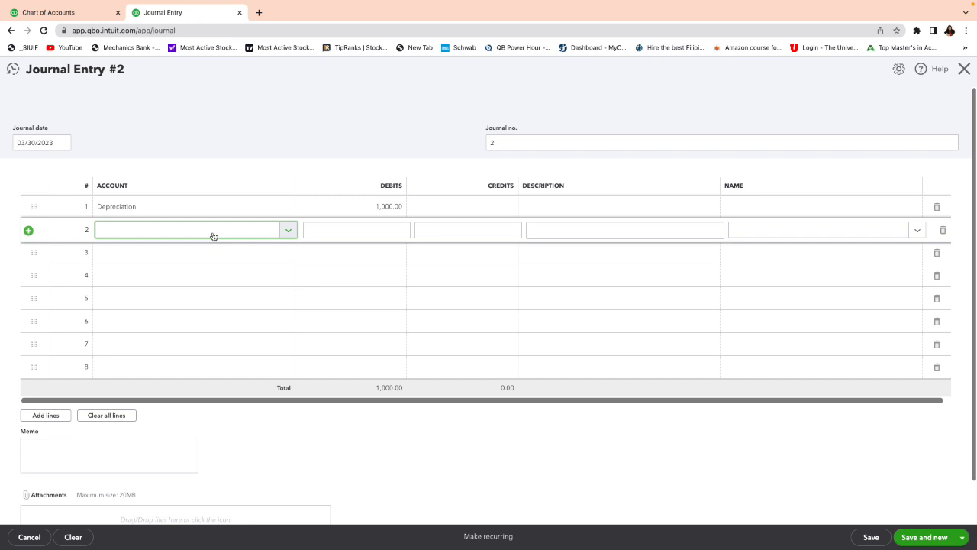
{"action": "type", "text": "car"}
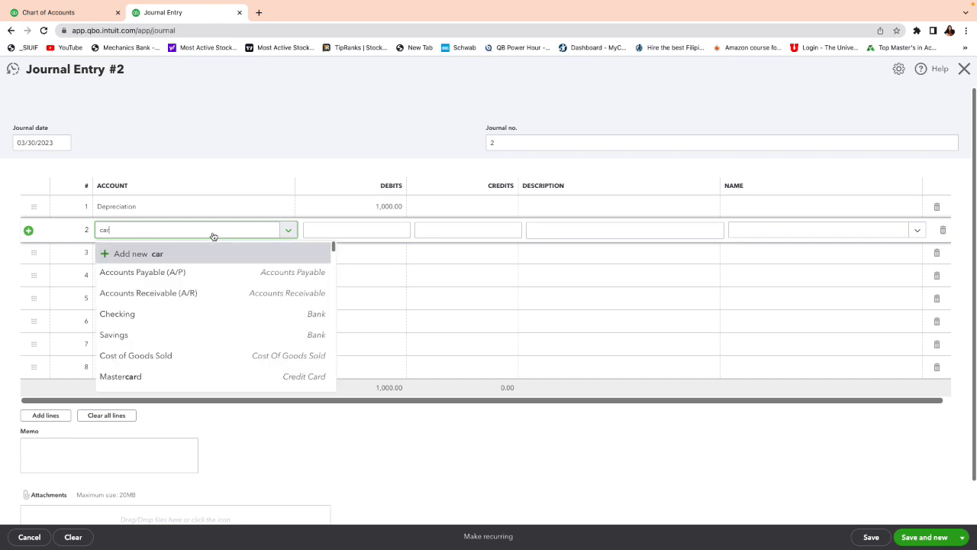
{"action": "key", "text": "BackSpace"}
{"action": "key", "text": "BackSpace"}
{"action": "scroll", "coordinate": [334, 250], "scroll_direction": "down", "scroll_amount": 2}
{"action": "left_click_drag", "start_coordinate": [334, 252], "coordinate": [335, 335]}
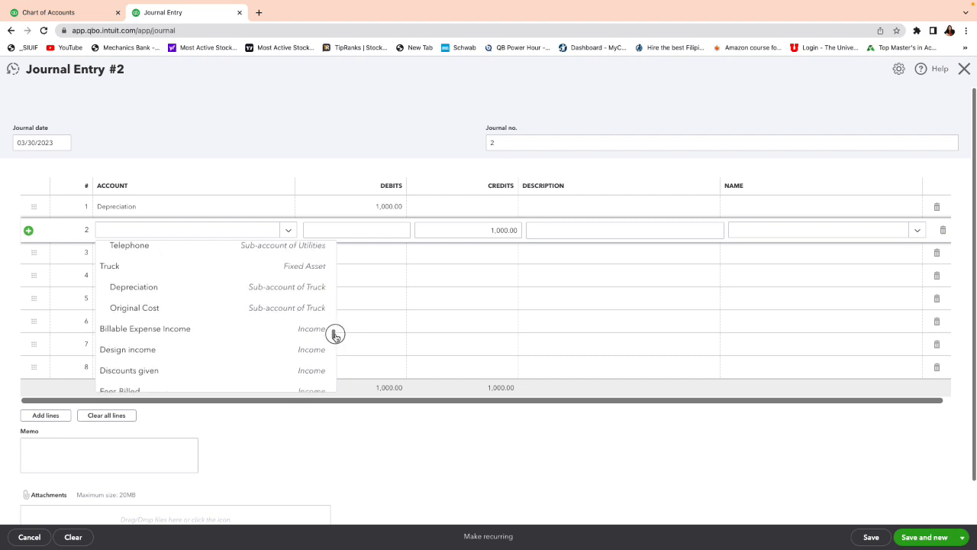
{"action": "left_click", "coordinate": [210, 272]}
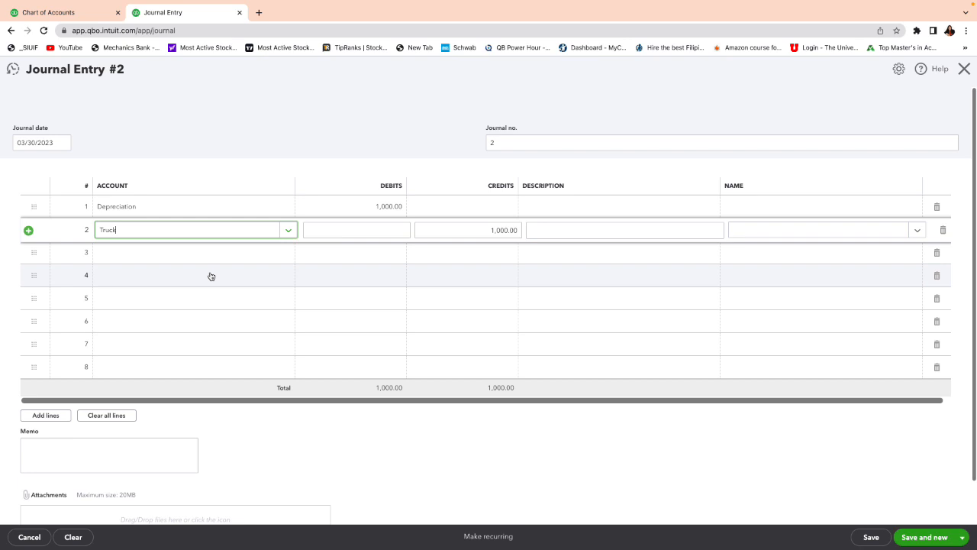
- Change the first line's account to Depreciation, the sub-account of Truck
{"action": "left_click", "coordinate": [153, 213]}
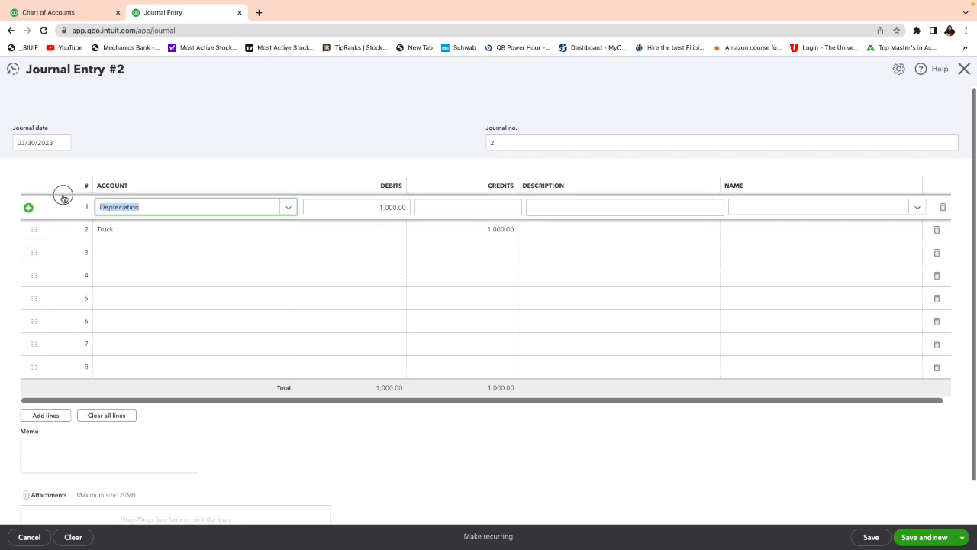
{"action": "key", "text": "BackSpace"}
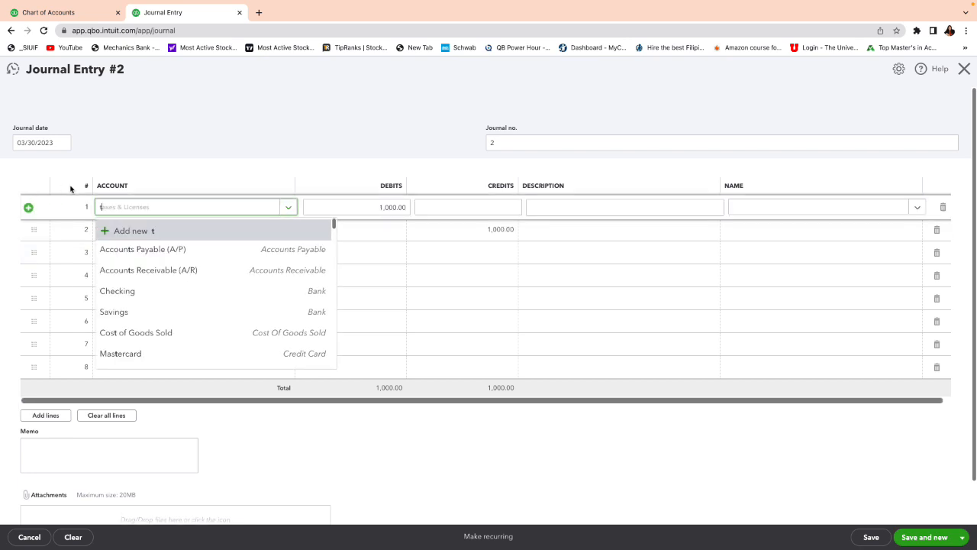
{"action": "type", "text": "truck"}
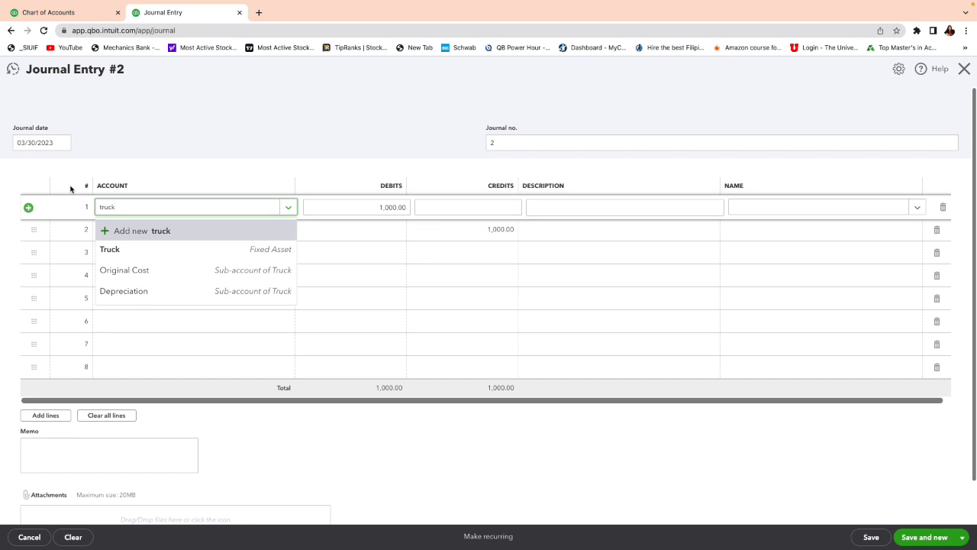
{"action": "left_click", "coordinate": [116, 295]}
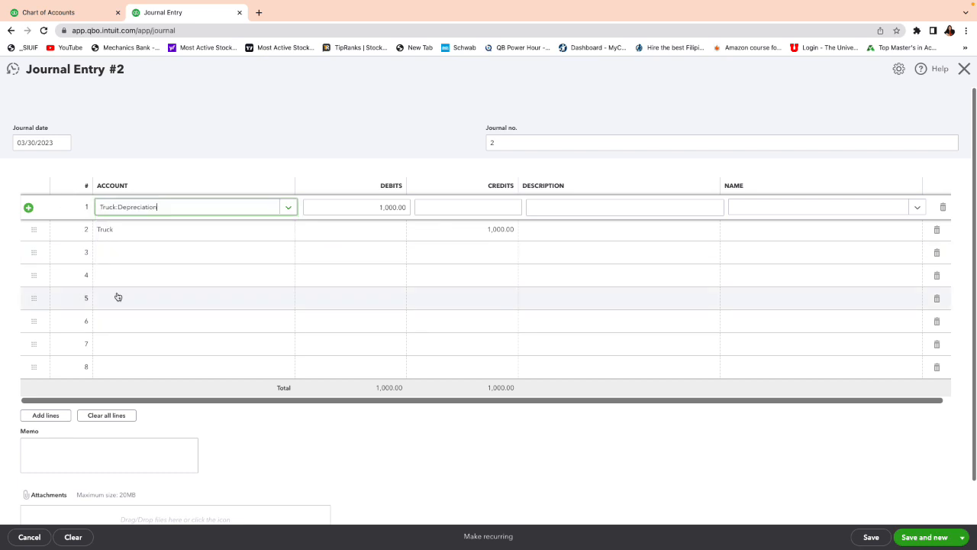